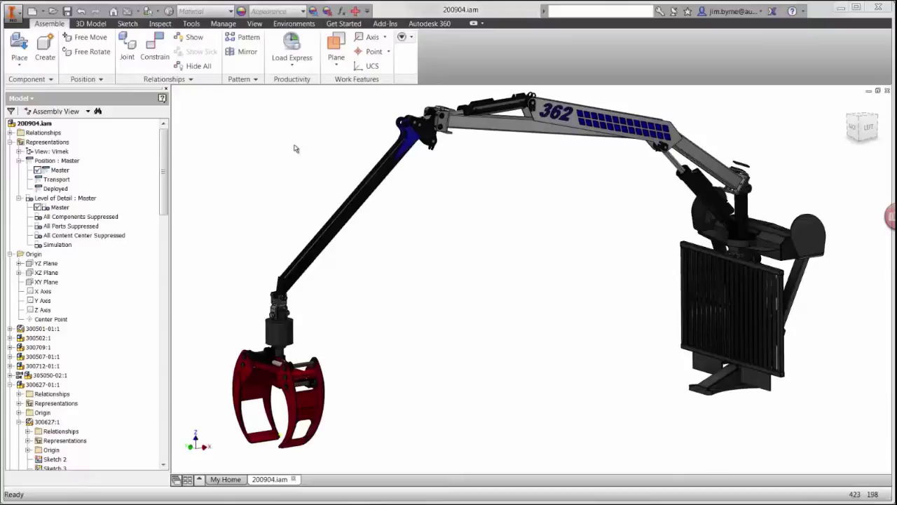
# Activate the Simulation level of detail so only the boom remains.
pyautogui.doubleClick(58, 245)
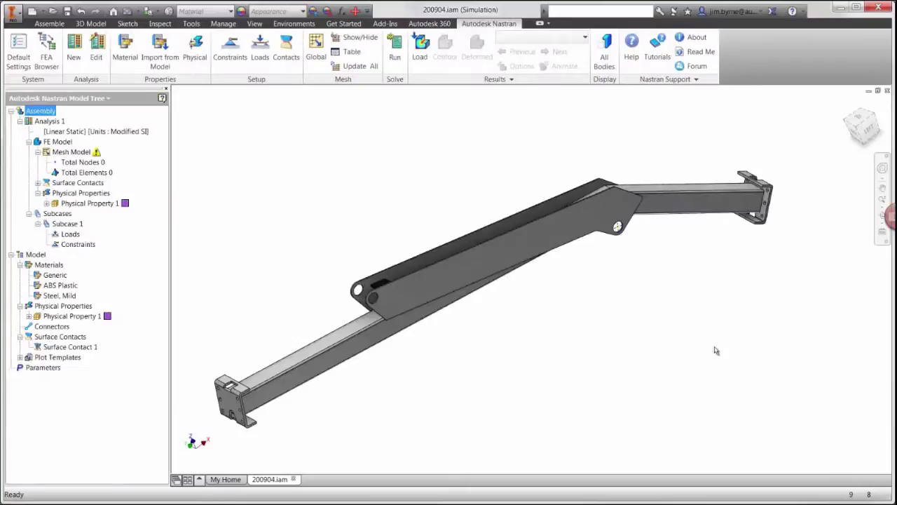
# Generate a global mesh at 20 mm element size, giving 208949 nodes and 106496 elements.
pyautogui.click(316, 53)
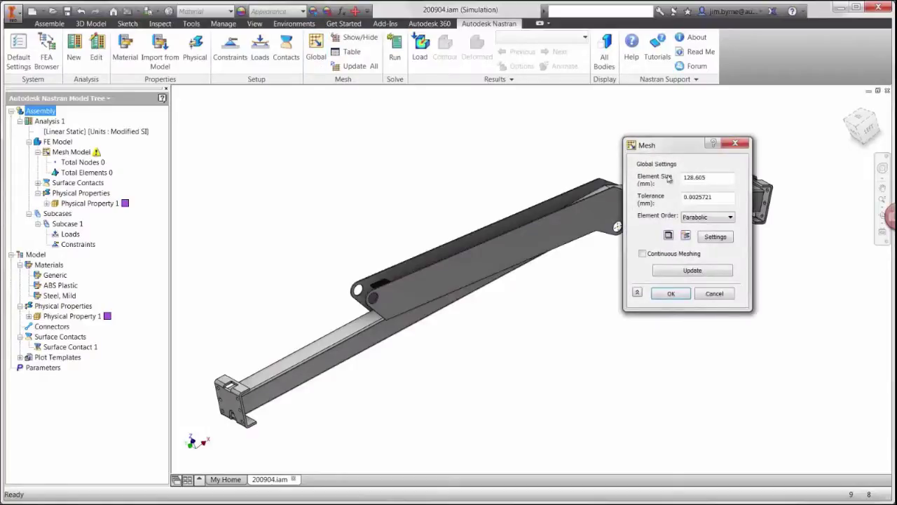
pyautogui.moveTo(718, 181); pyautogui.dragTo(692, 181)
pyautogui.doubleClick(692, 179)
pyautogui.write('20')
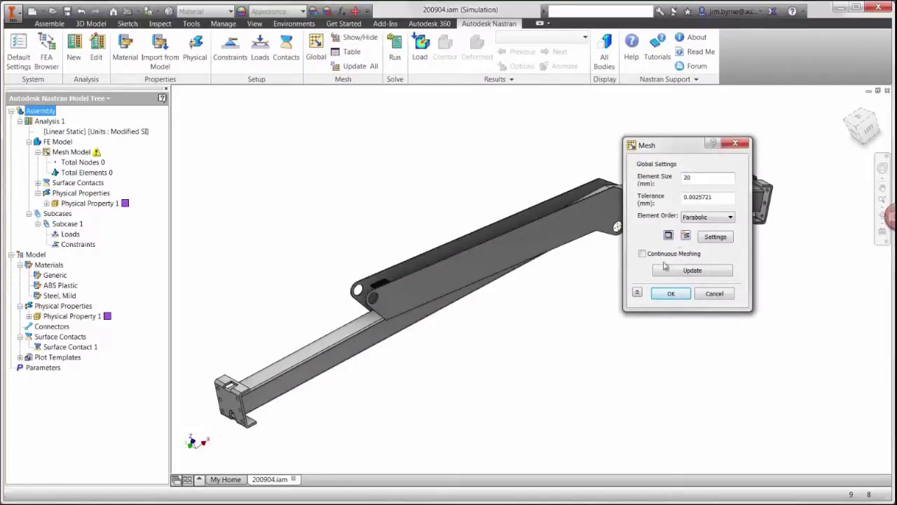
pyautogui.click(653, 296)
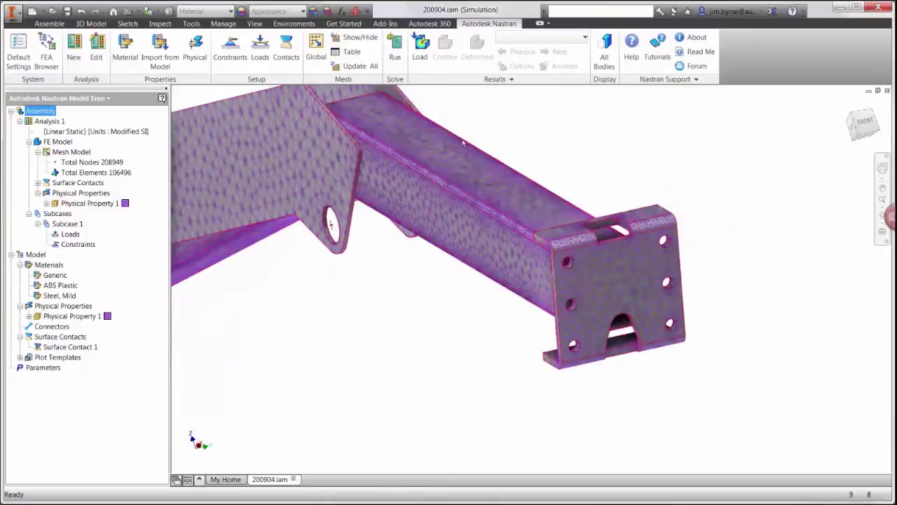
# Fully fix the end-plate face as Constraint 6, then zoom to the lug holes.
pyautogui.click(235, 50)
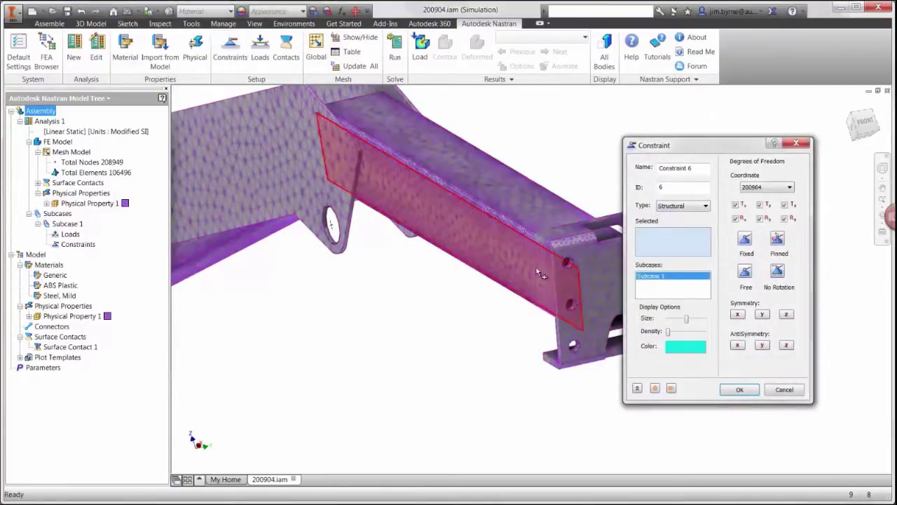
pyautogui.click(595, 302)
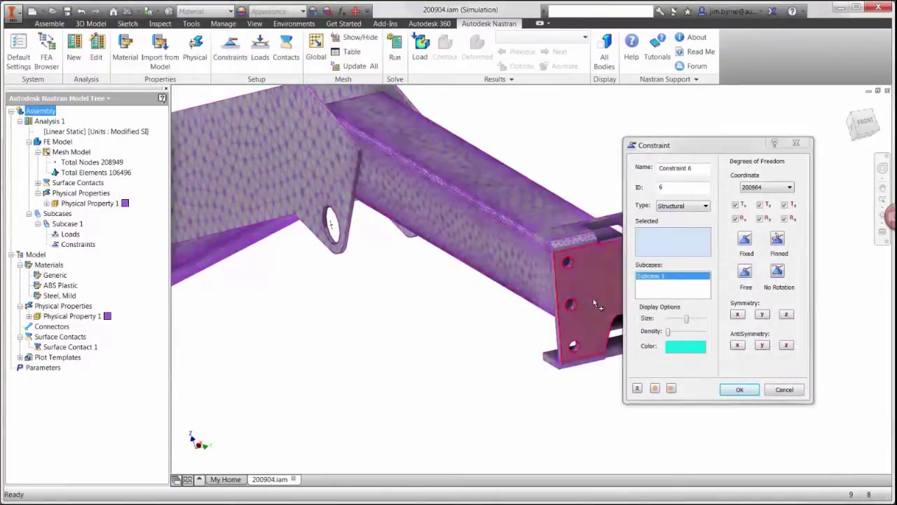
pyautogui.click(739, 389)
pyautogui.press('F5')
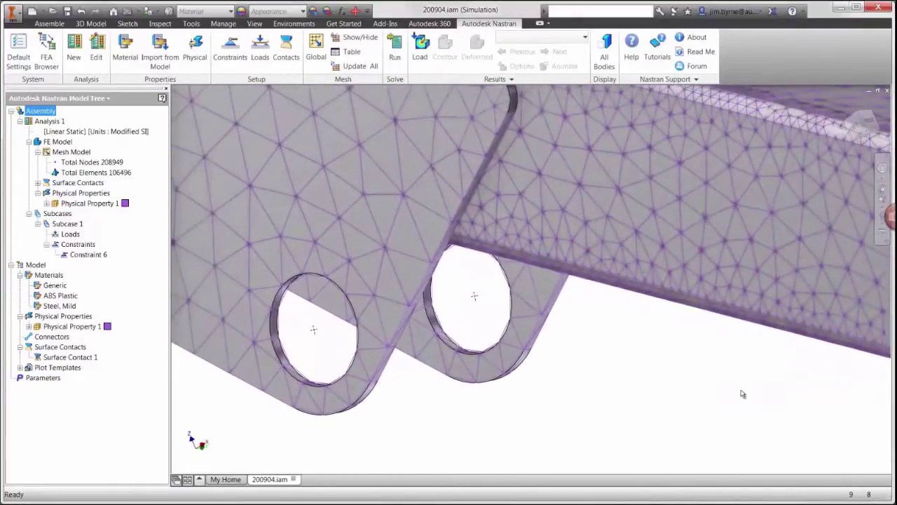
# Start a new RigidBody connector added to the FE model, with smaller display symbols.
pyautogui.rightClick(64, 338)
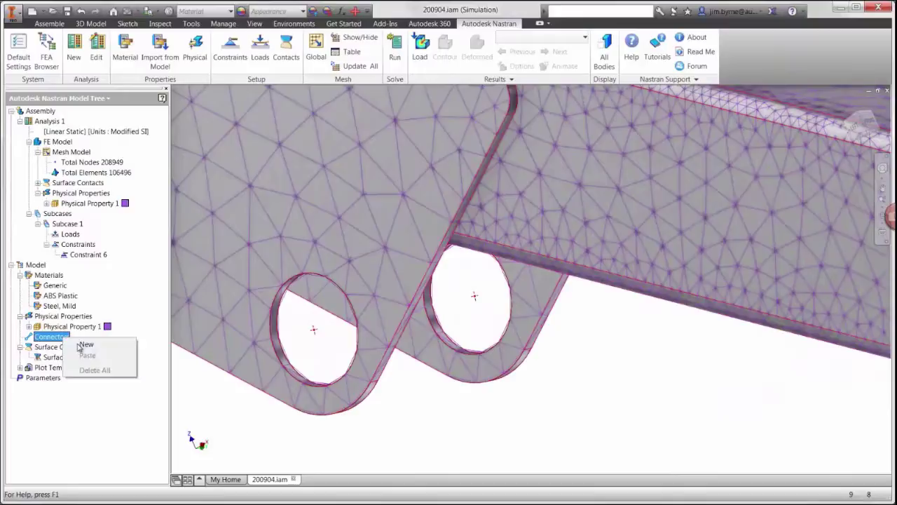
pyautogui.click(85, 344)
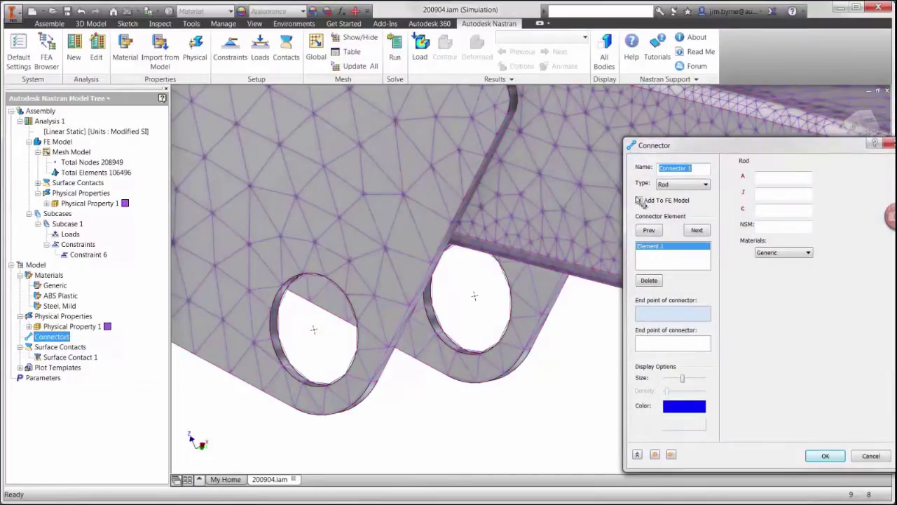
pyautogui.click(638, 200)
pyautogui.click(683, 184)
pyautogui.click(667, 220)
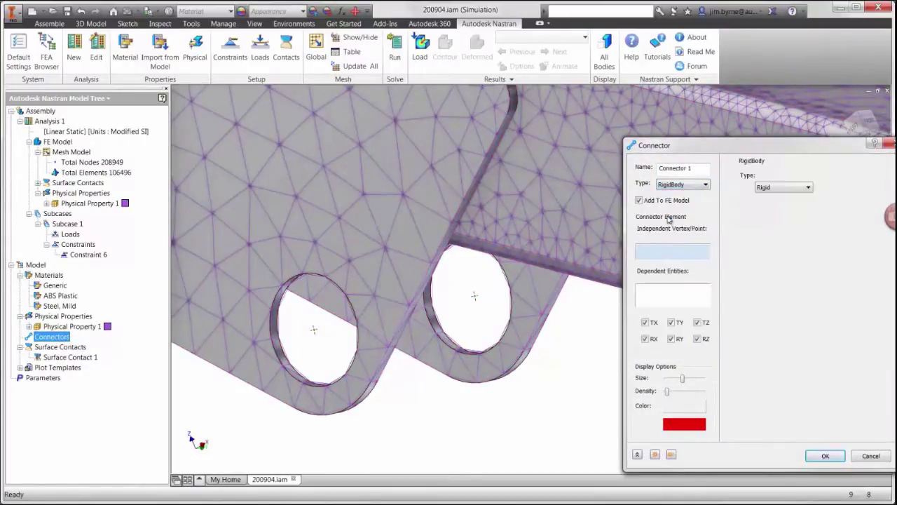
pyautogui.moveTo(682, 379); pyautogui.dragTo(670, 381)
# Define Connector 1 tying the left hole's centre point to its edge.
pyautogui.click(314, 330)
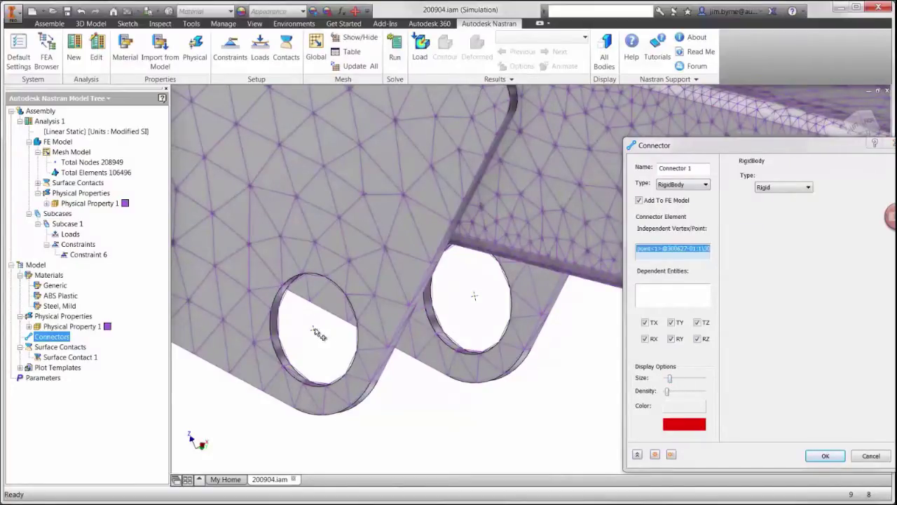
pyautogui.click(289, 367)
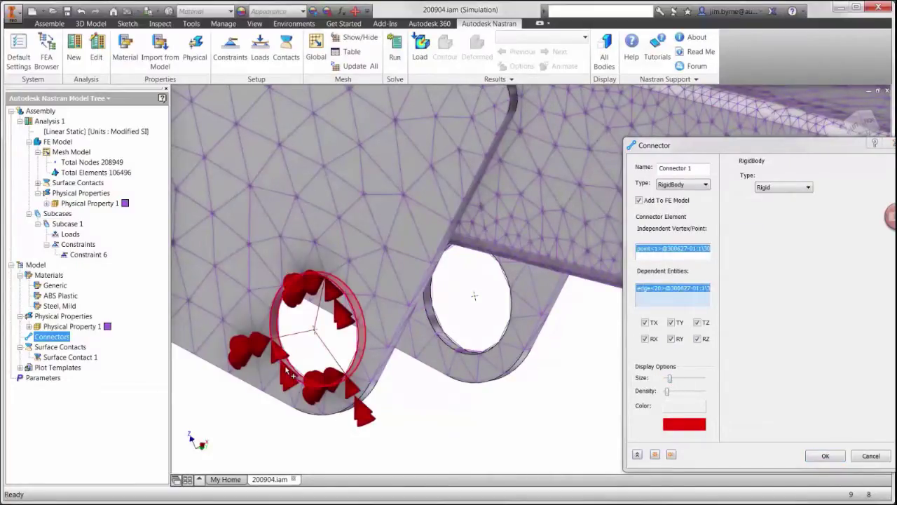
pyautogui.click(671, 454)
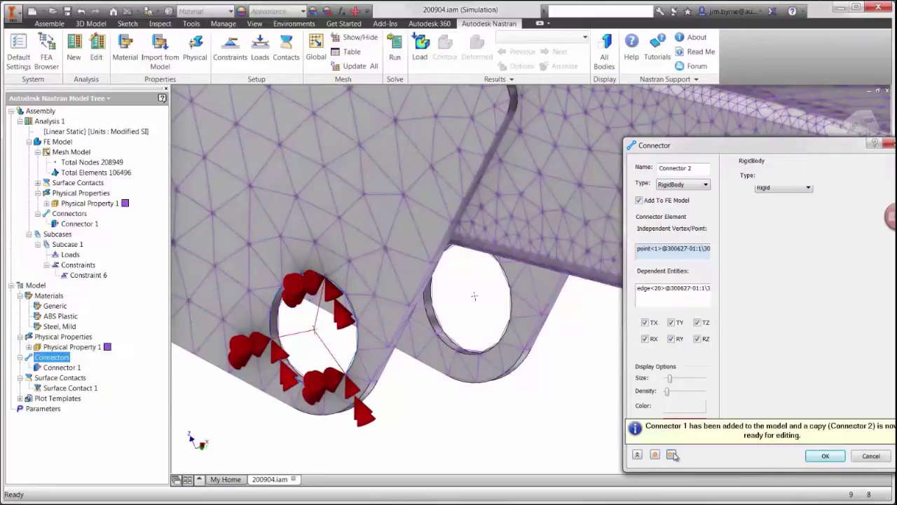
# Define Connector 2 tying the right hole's centre point to its edge only.
pyautogui.click(474, 296)
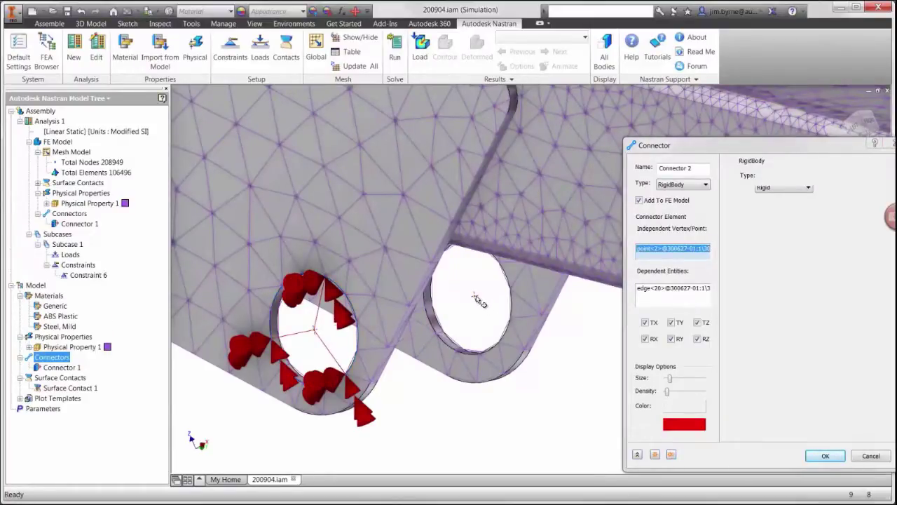
pyautogui.click(457, 343)
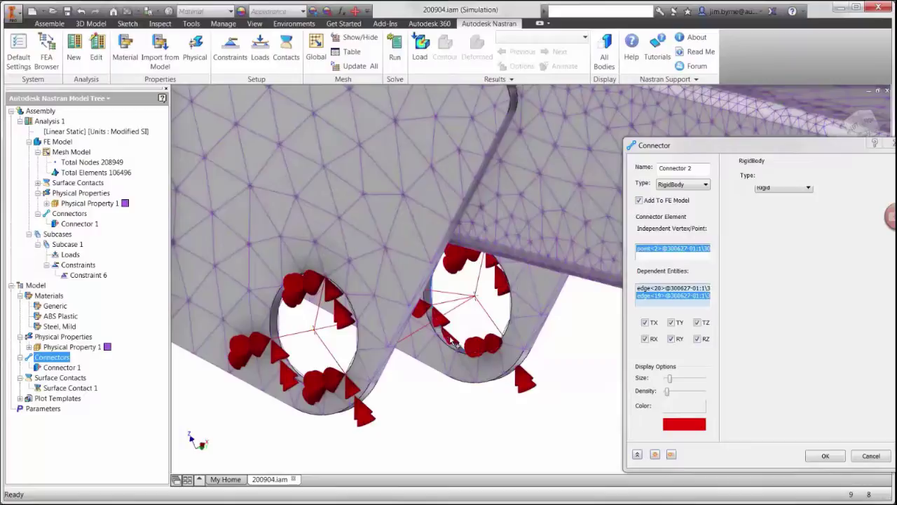
pyautogui.rightClick(659, 289)
pyautogui.press('Escape')
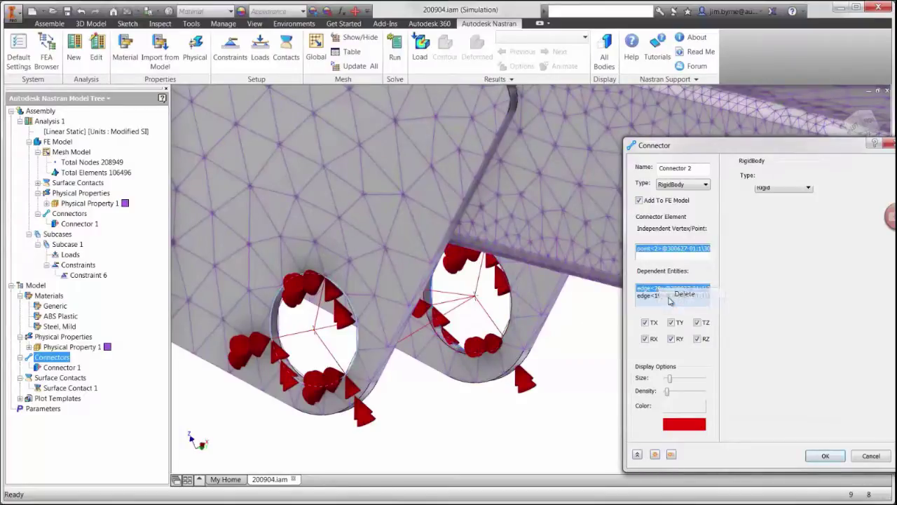
pyautogui.click(825, 456)
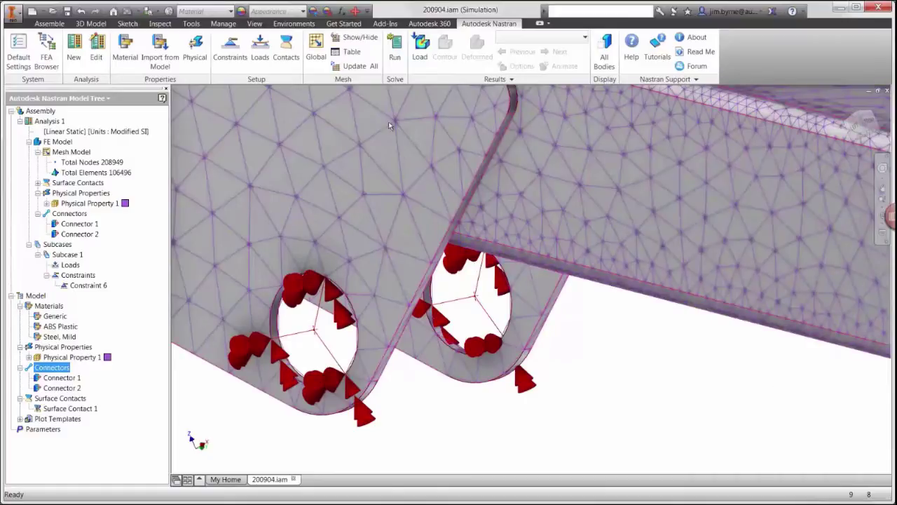
# Pin both lug-hole centre points as Constraint 7, with translations fixed and rotations free.
pyautogui.click(234, 59)
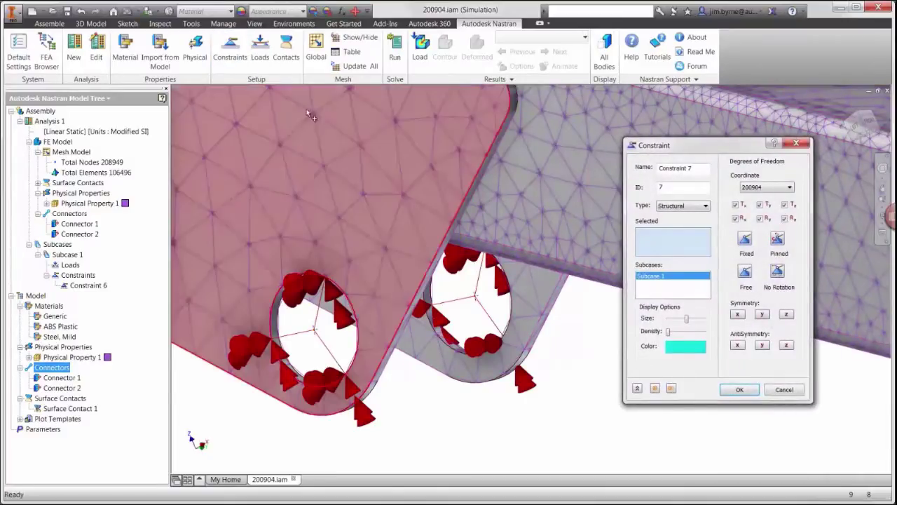
pyautogui.click(315, 330)
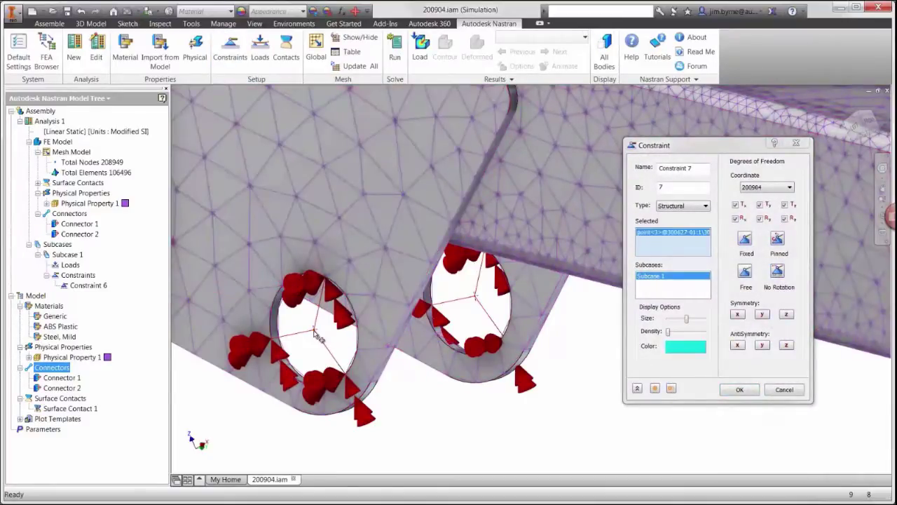
pyautogui.click(476, 303)
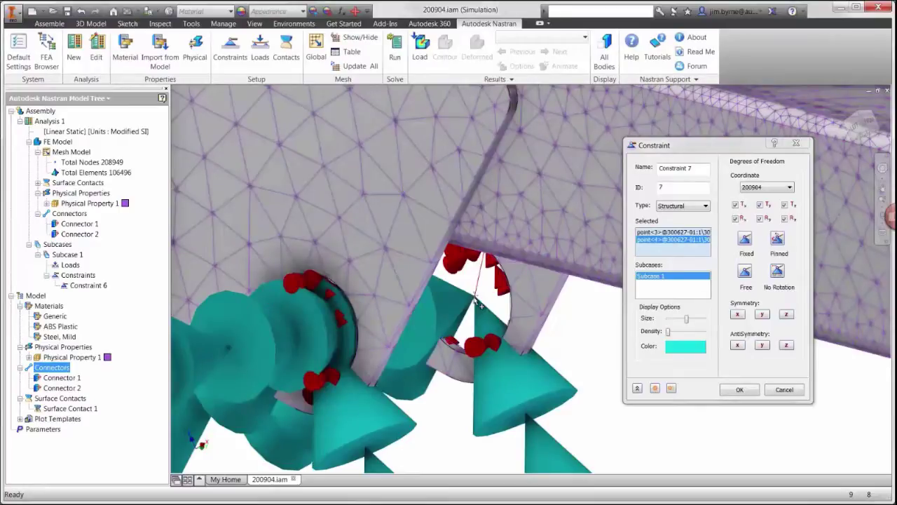
pyautogui.moveTo(687, 321); pyautogui.dragTo(670, 321)
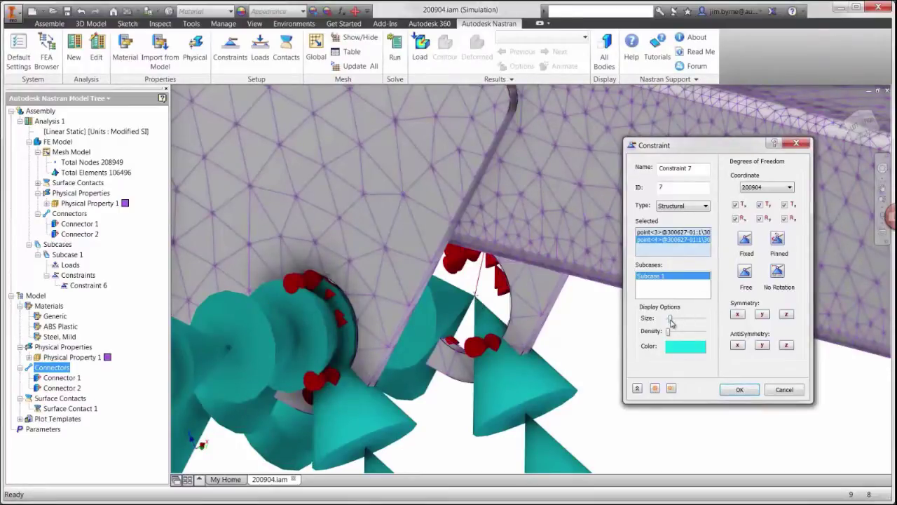
pyautogui.click(777, 238)
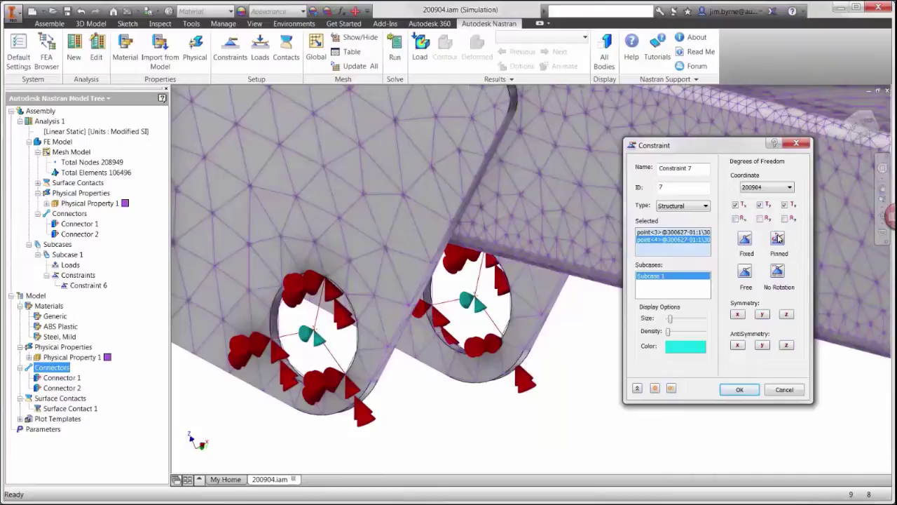
pyautogui.click(739, 389)
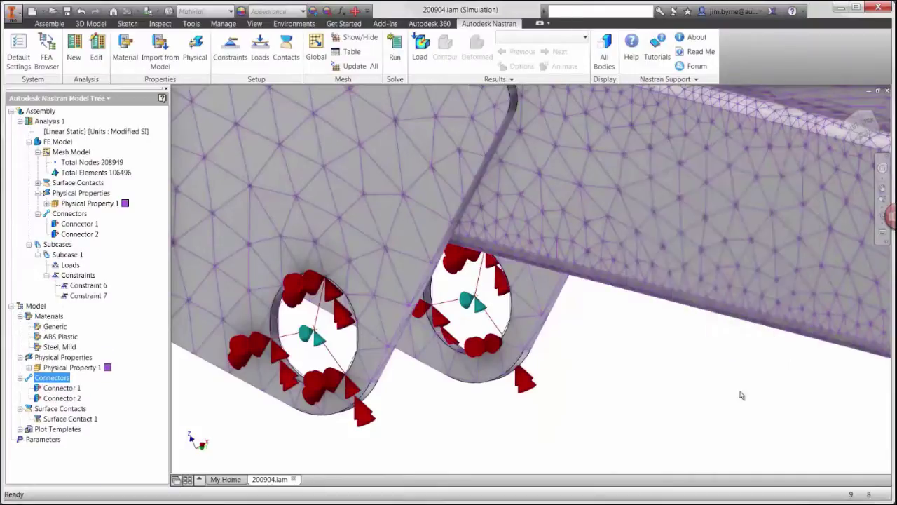
pyautogui.press('F6')
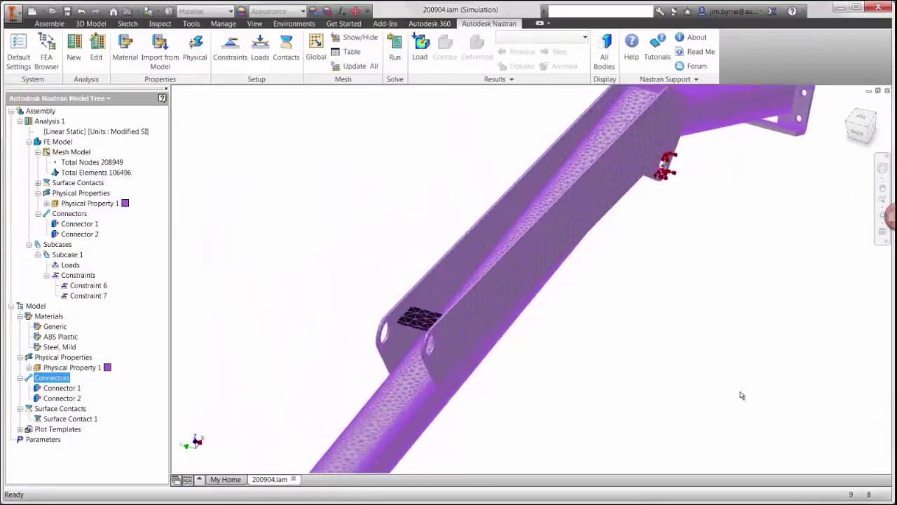
# Apply Load 3, a -1500 N Fz force, to the boom's end-plate face.
pyautogui.click(260, 53)
pyautogui.click(379, 254)
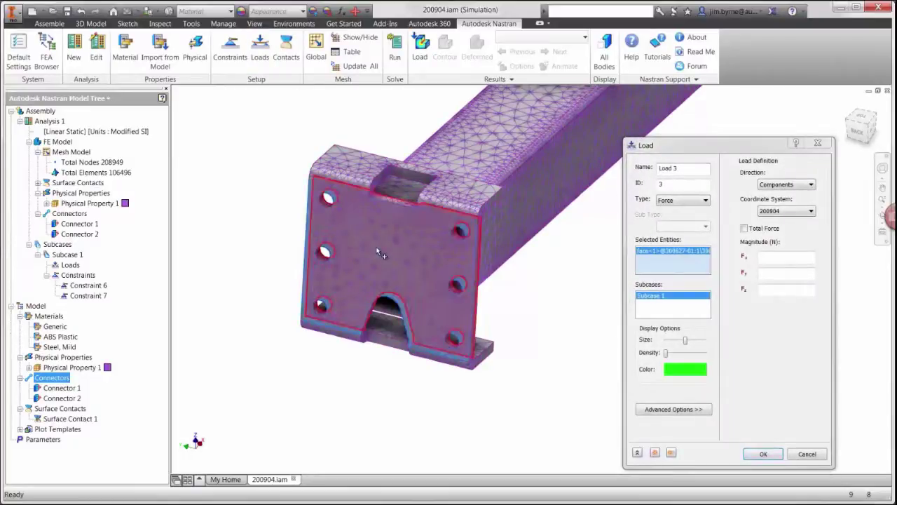
pyautogui.click(774, 289)
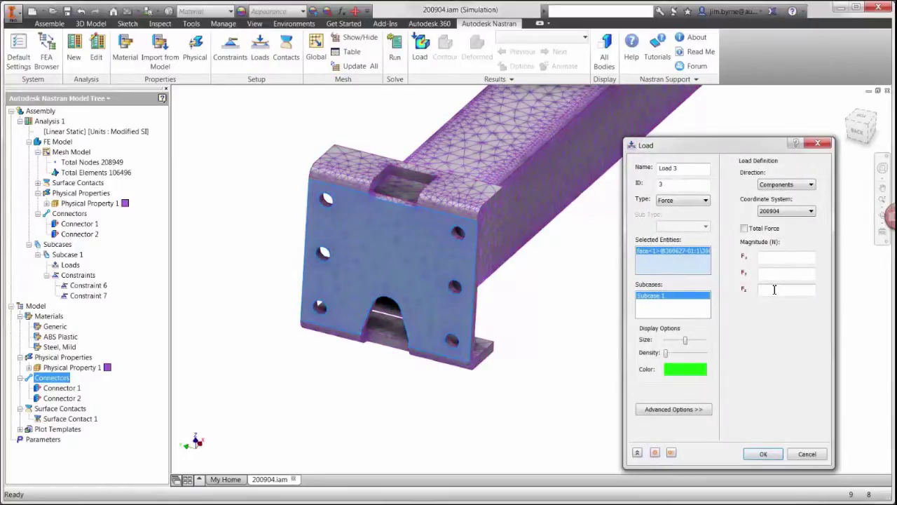
pyautogui.write('-15')
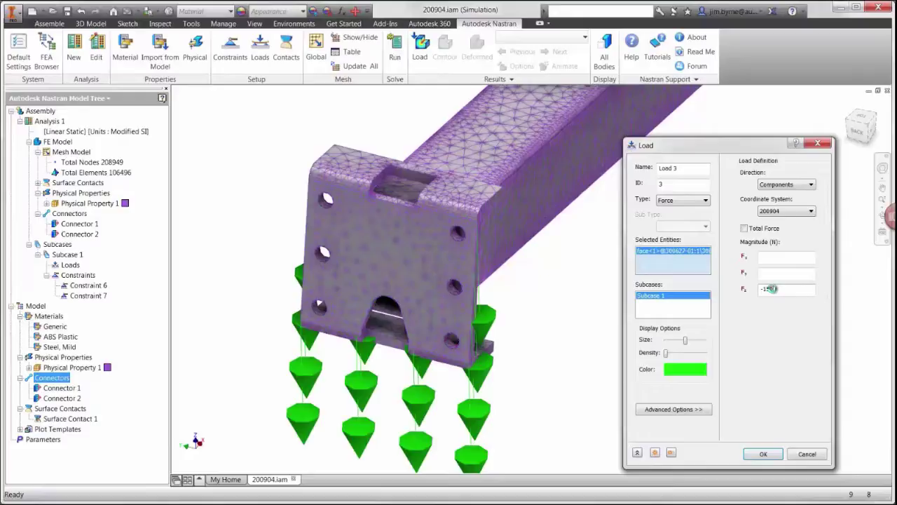
pyautogui.write('0')
pyautogui.click(763, 454)
pyautogui.press('F6')
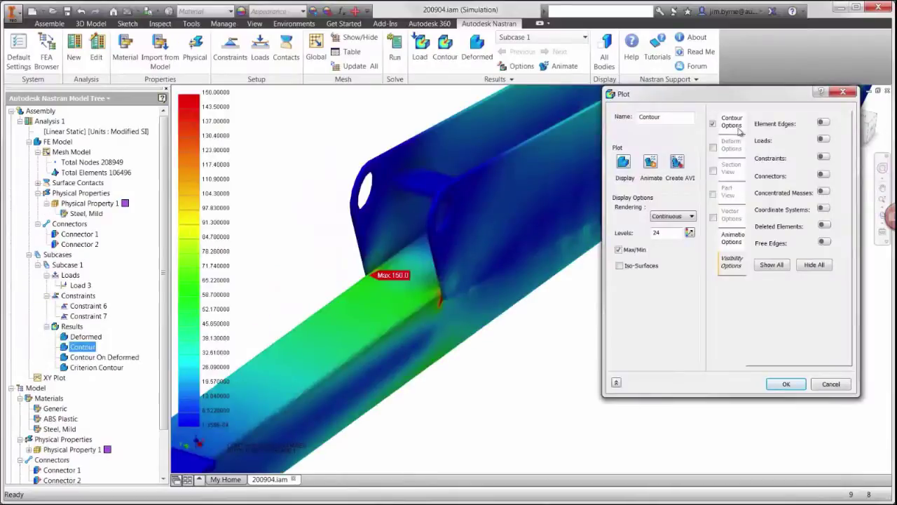
# Plot SOLID PRINCIPAL C stress with a reversed colour scale (max 71.59, min -102.0).
pyautogui.click(736, 126)
pyautogui.click(792, 132)
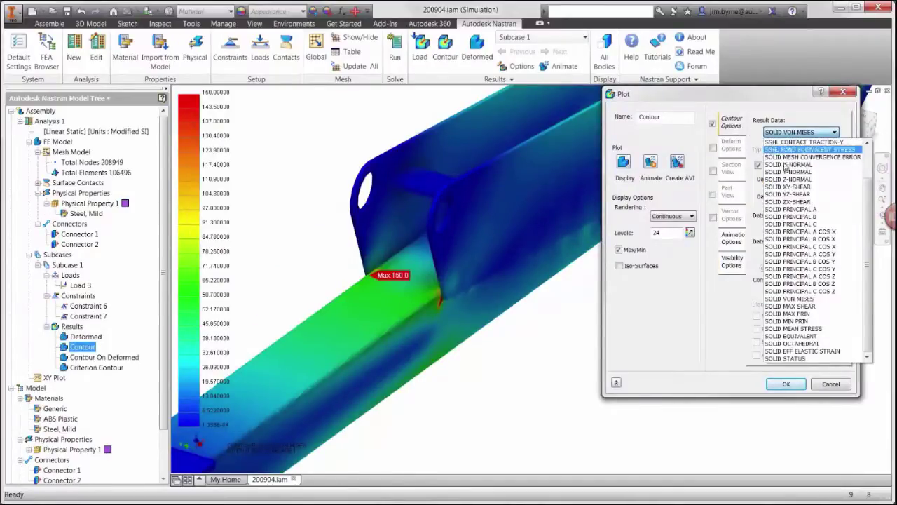
pyautogui.click(773, 223)
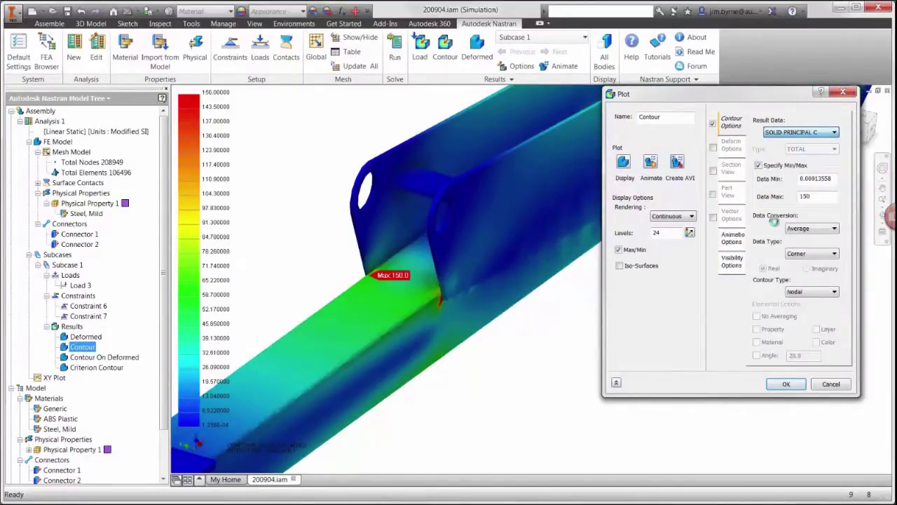
pyautogui.click(730, 262)
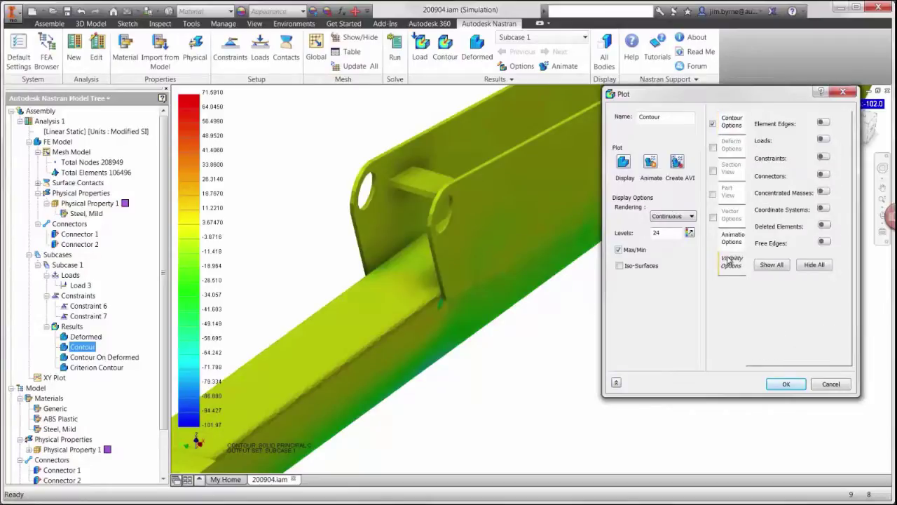
pyautogui.click(690, 232)
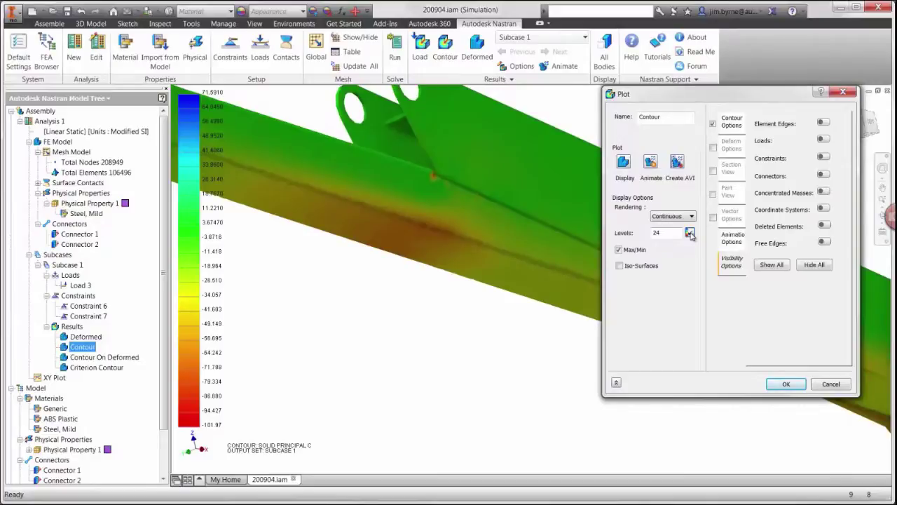
pyautogui.click(787, 385)
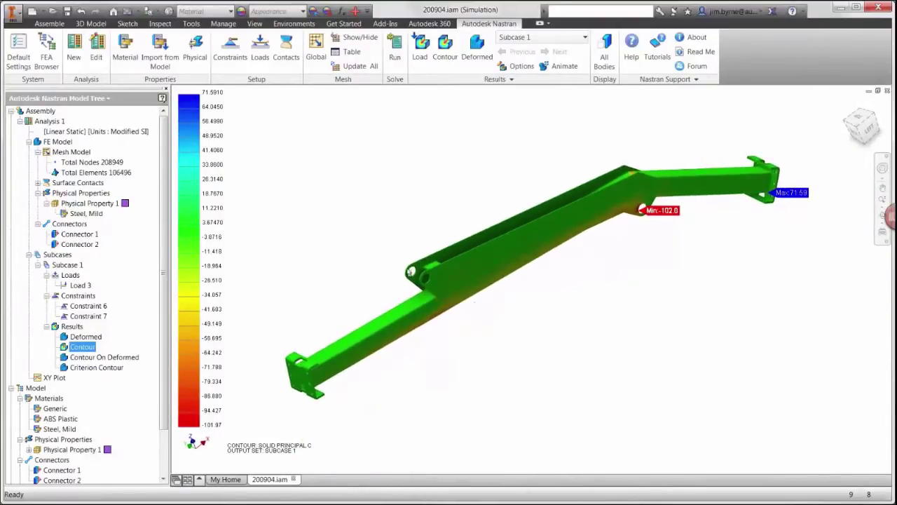
# Change Analysis 1's type to Linear Buckling.
pyautogui.rightClick(56, 122)
pyautogui.click(73, 137)
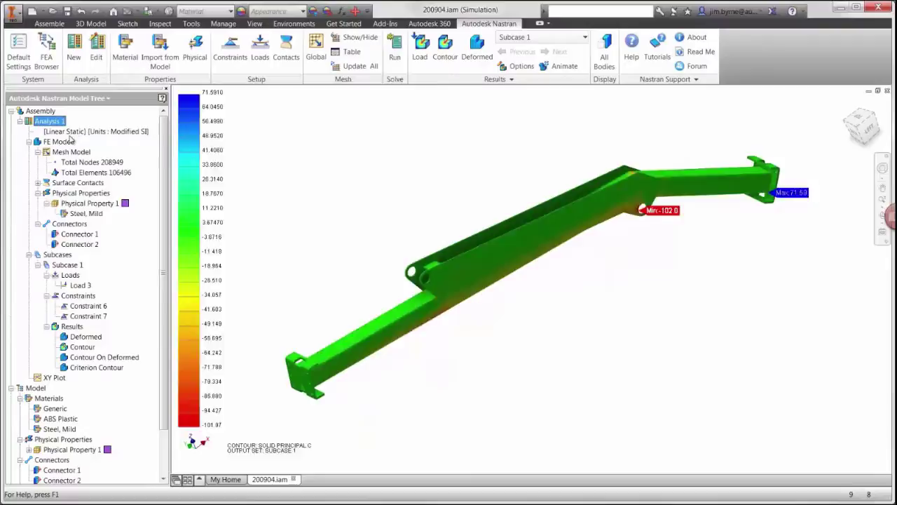
pyautogui.click(314, 123)
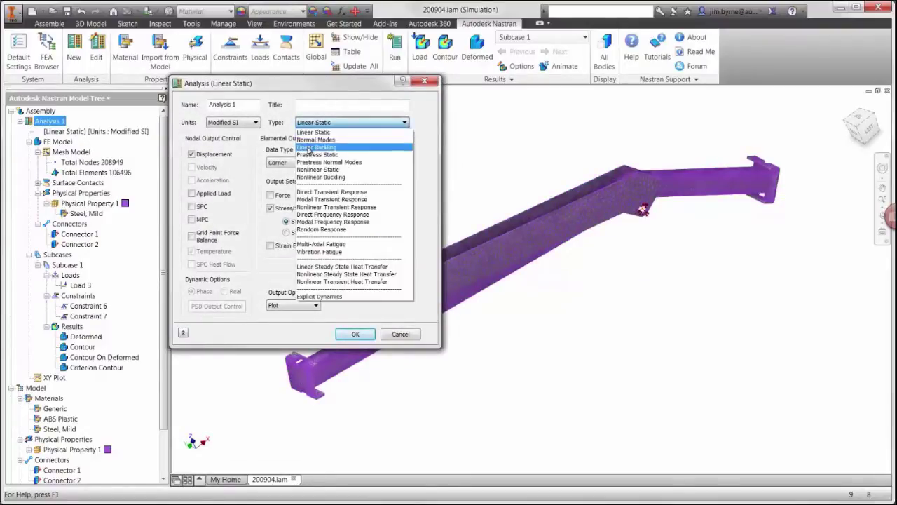
pyautogui.click(316, 147)
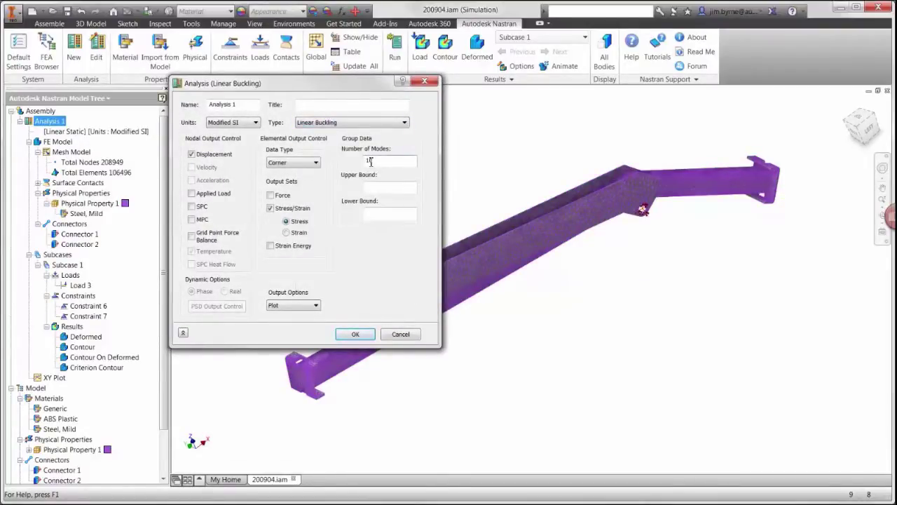
pyautogui.click(352, 334)
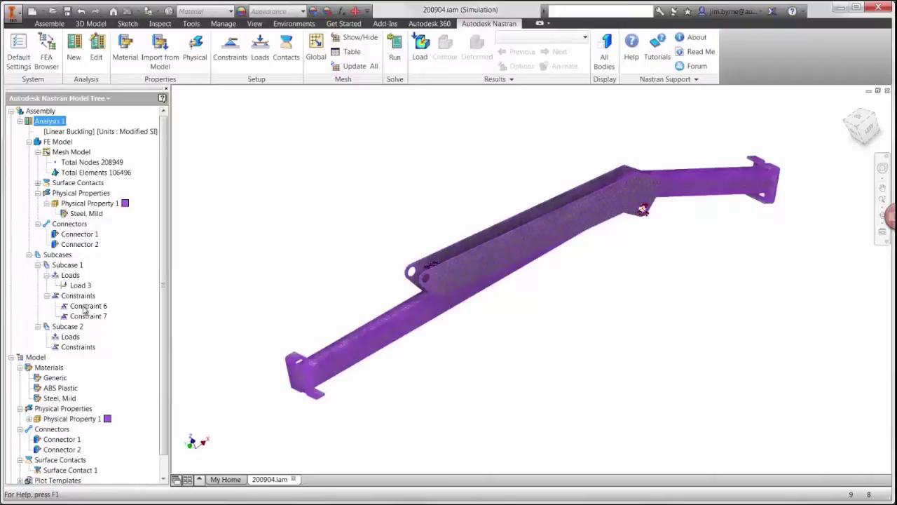
# Add Constraints 6 and 7 and Load 3 to Subcase 2, then run the analysis.
pyautogui.moveTo(84, 308); pyautogui.dragTo(76, 327)
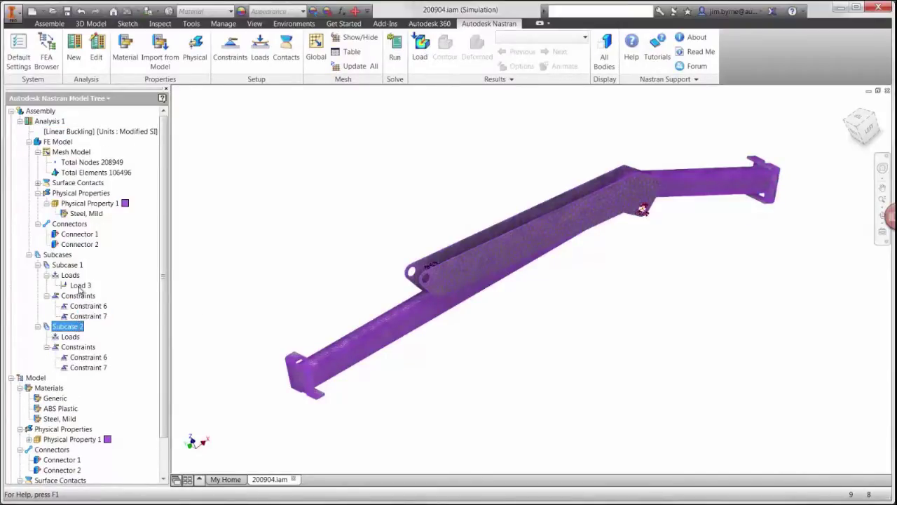
pyautogui.moveTo(79, 286); pyautogui.dragTo(73, 328)
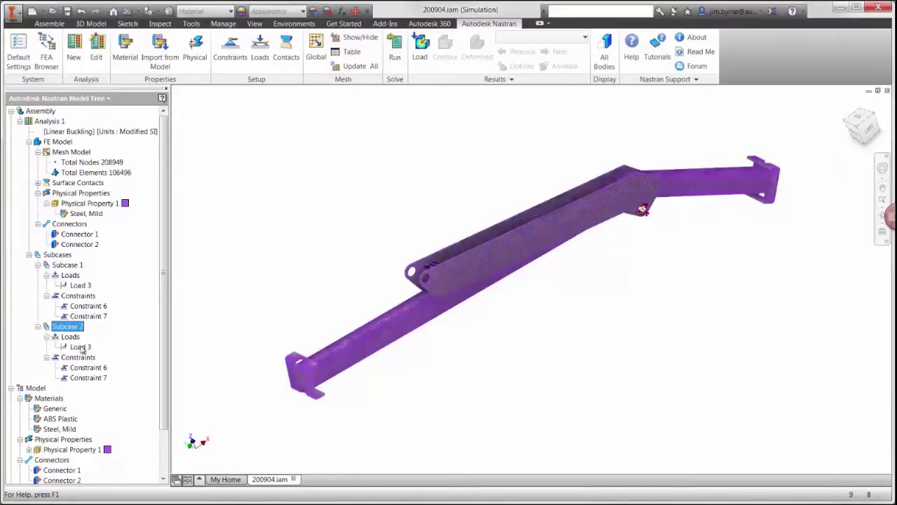
pyautogui.rightClick(83, 347)
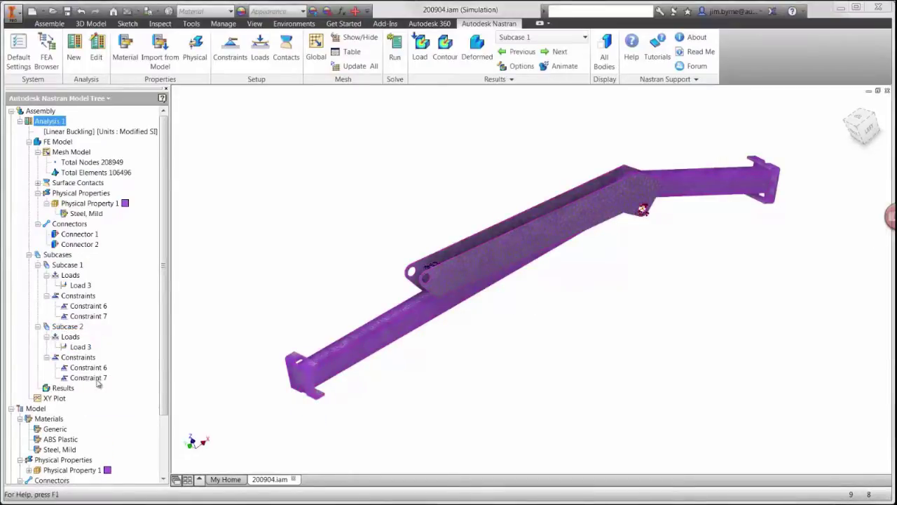
# Set the results plot to MODE 3 (EIGV=2657.907) total displacement and preview its contour.
pyautogui.click(63, 387)
pyautogui.rightClick(62, 388)
pyautogui.click(79, 393)
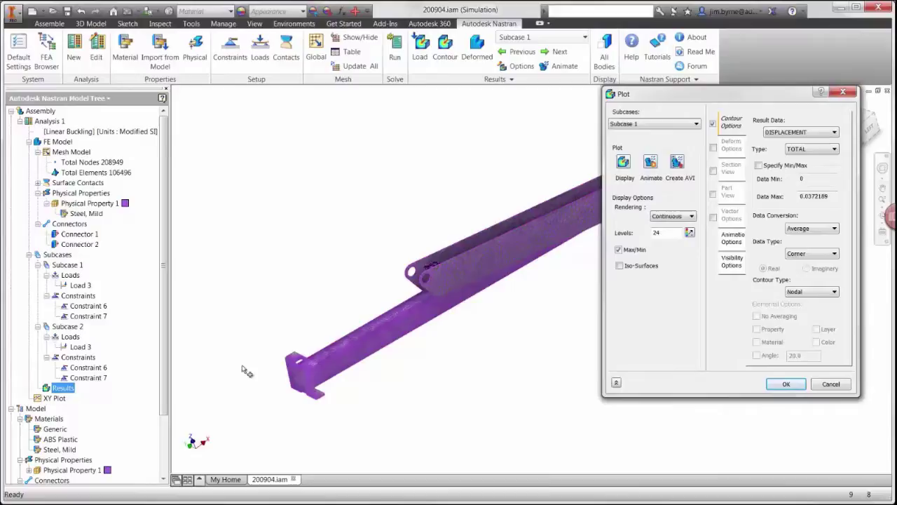
pyautogui.click(677, 125)
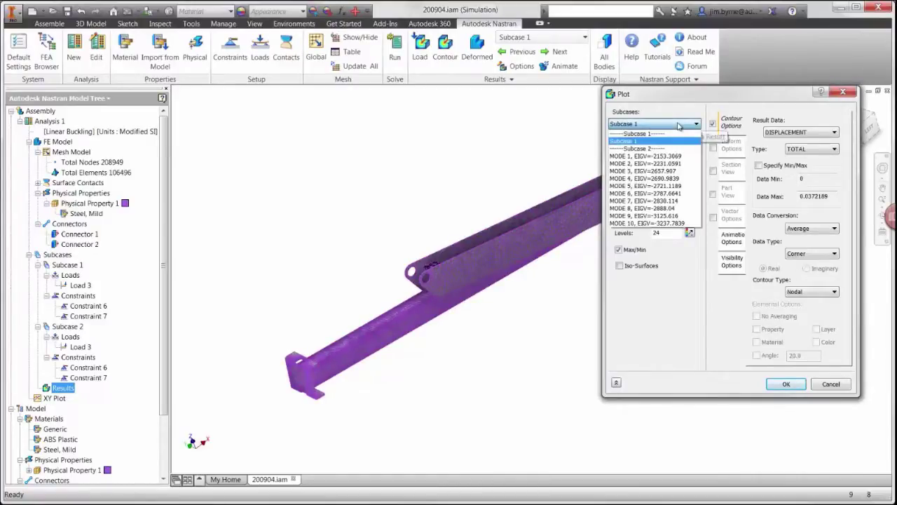
pyautogui.click(623, 175)
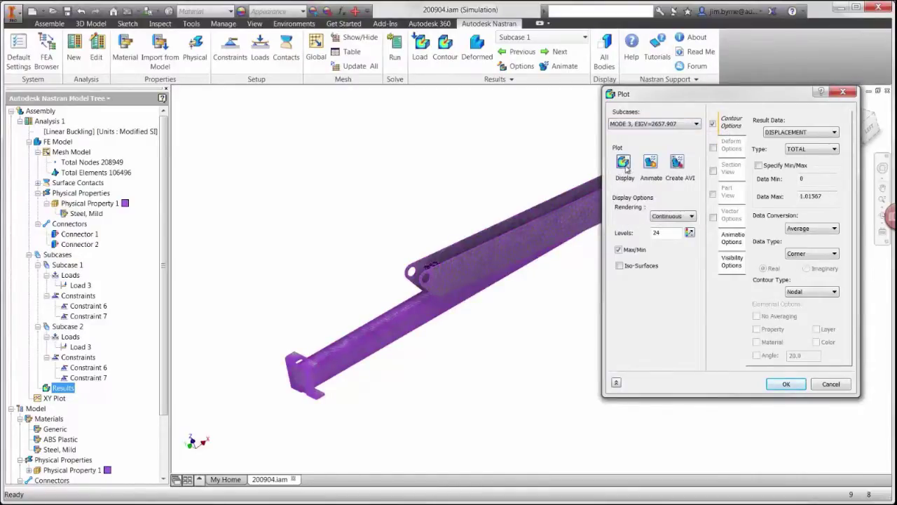
pyautogui.click(623, 163)
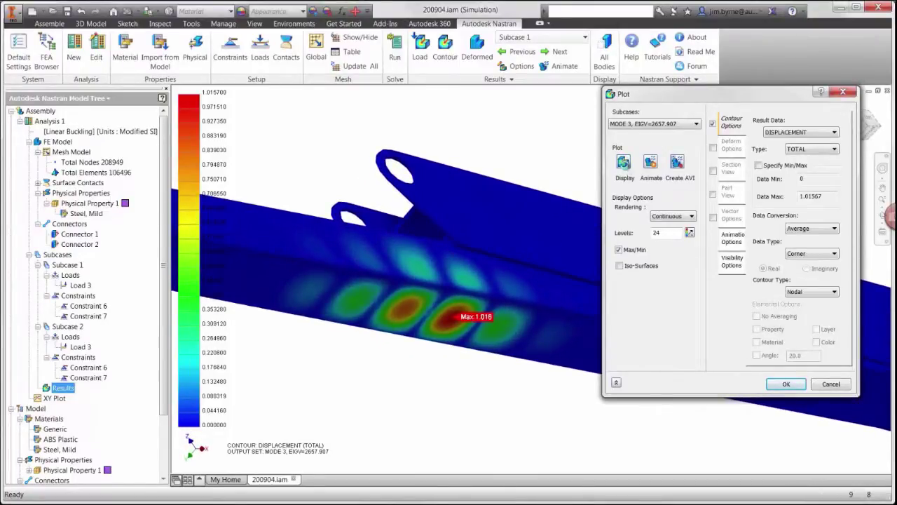
pyautogui.click(624, 164)
pyautogui.click(786, 386)
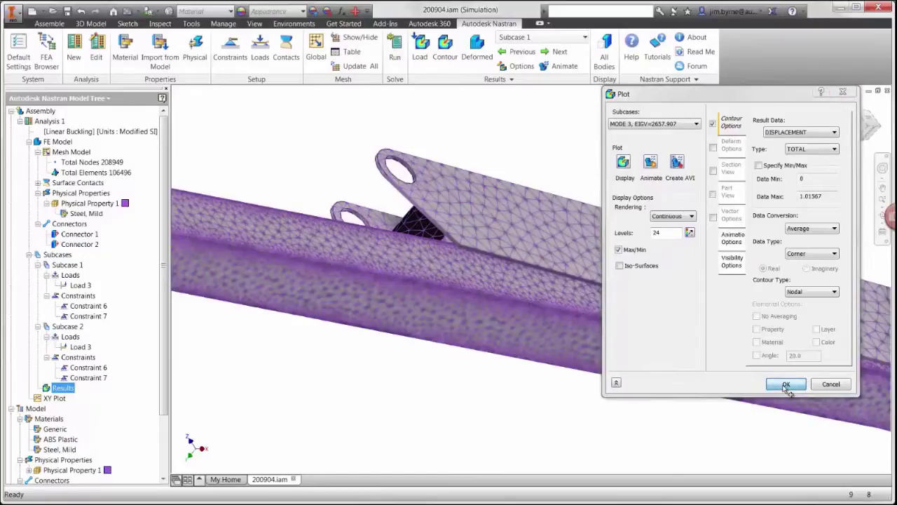